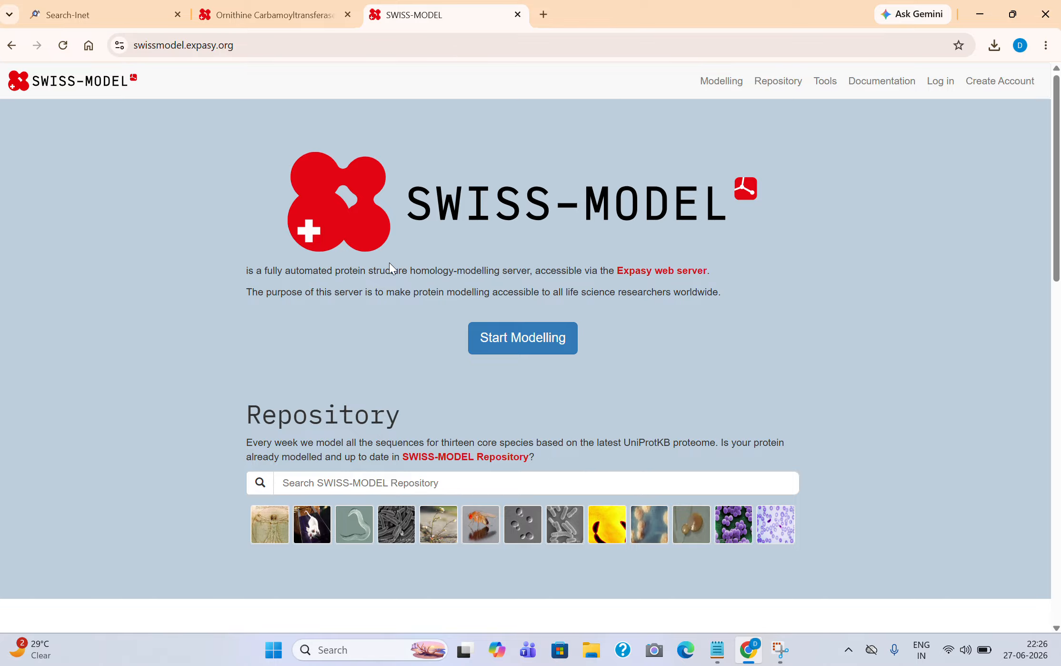
# Open a new modelling project form and clear a mistaken paste from the target box.
pyautogui.click(544, 353)
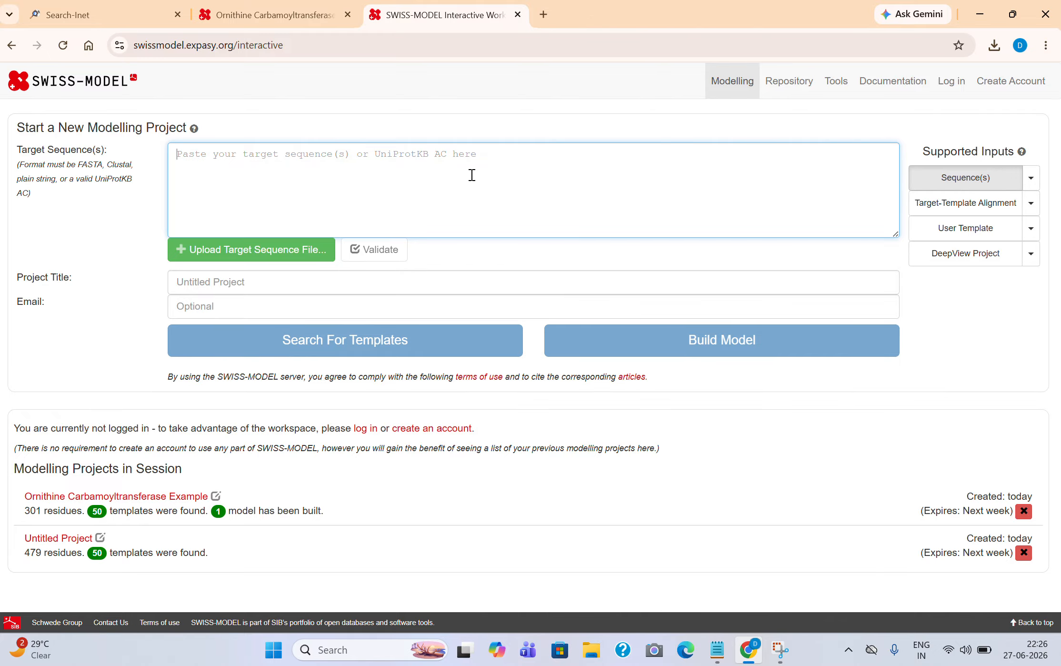
pyautogui.write('HOW TO REPRESENT THIS ON STUDEN')
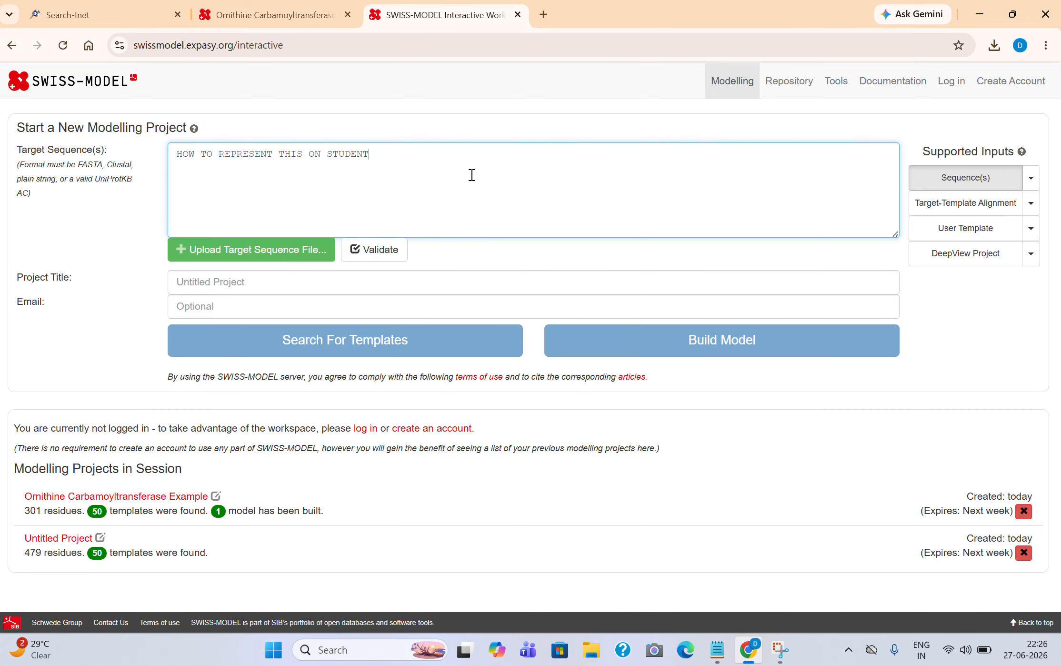
pyautogui.press('BackSpace')
pyautogui.press('BackSpace')
pyautogui.press('BackSpace')
pyautogui.press('BackSpace')
pyautogui.press('BackSpace')
pyautogui.press('BackSpace')
pyautogui.press('BackSpace')
pyautogui.press('BackSpace')
pyautogui.press('BackSpace')
pyautogui.press('BackSpace')
pyautogui.press('BackSpace')
pyautogui.press('BackSpace')
pyautogui.press('BackSpace')
pyautogui.press('BackSpace')
pyautogui.press('BackSpace')
pyautogui.press('BackSpace')
pyautogui.press('BackSpace')
pyautogui.press('BackSpace')
pyautogui.press('BackSpace')
pyautogui.press('BackSpace')
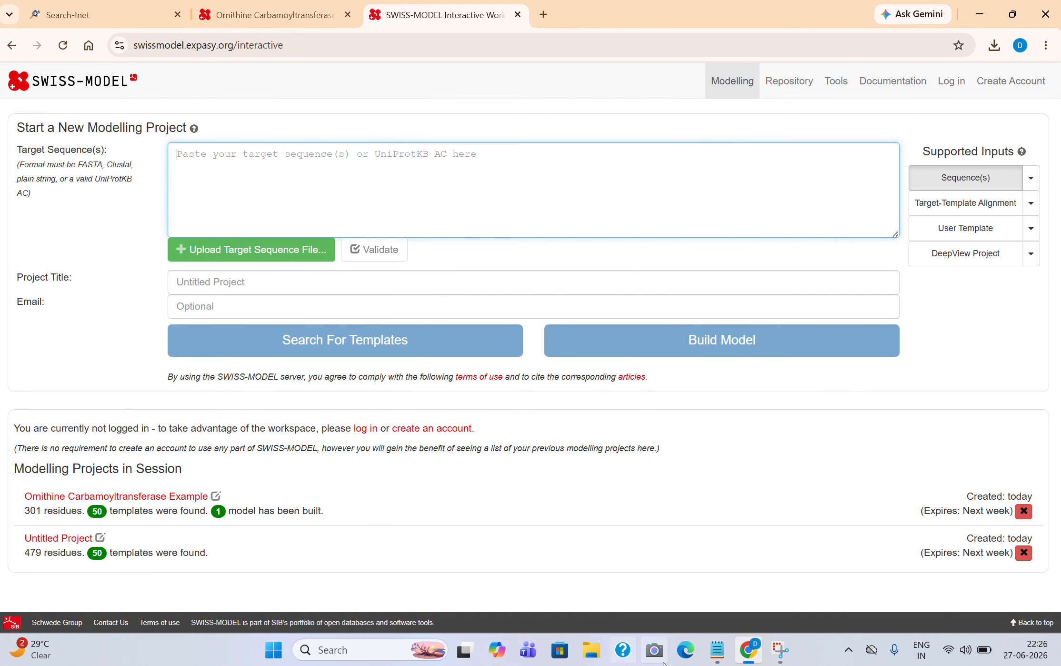
# Paste the 479-residue protein sequence copied from Notepad into the Target Sequence(s) box.
pyautogui.click(717, 650)
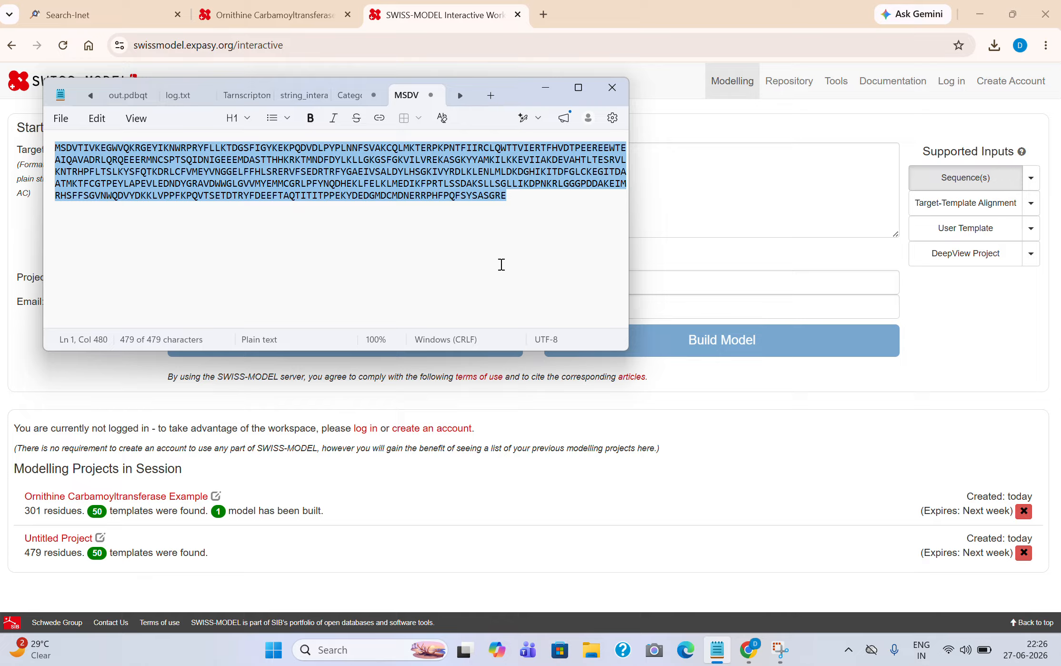
pyautogui.click(736, 262)
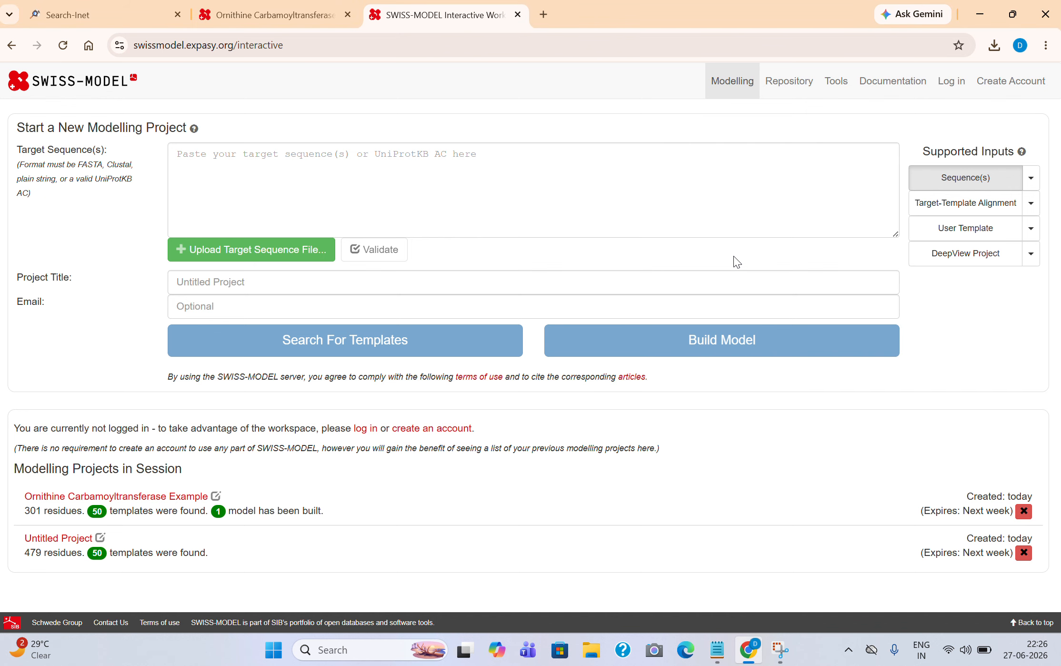
pyautogui.click(583, 201)
pyautogui.write('MSDVTIVKEGWVQKRGEYIKNWRPRYFLLKTDGSFIGYKEKPQDVDLPYPLNNFSVAKCQLMKTERPKPNTFIIRCLQWTTVIERTFHVDTPEEREEWTEAIQAVADRLQRQEERMNCSPTSQIDNIGEEEMDASTTHHKRKTMNDFDYLKLLGKGSFGKVILVREKASGKYYAMKILKKEVIIAKDEVAHTLTESRVLKNTRHPFLTSLKYSFQTKDRLCFVMEYVNGGELFFHLSRERVFSEDRTRFYGAEIVSALDYLHSGKIVYRDLKLENLMLDKDGHIKITDFGLCKEGITDAATMKTFCGTPEYLAPEVLEDNDYGRAVDWWGLGVVMYEMMCGRLPFYNQDHEKLFELKLMEDIKFPRTLSSDAKSLLSGLLIKDPNKRLGGGPDDAKEIMRHSFFSGVNWQDVYDKKLVPPFKPQVTSETDTRYFDEEFTAQTITITPPEKYDEDGMDCMDNERRPHFPQFSYSASGRE')
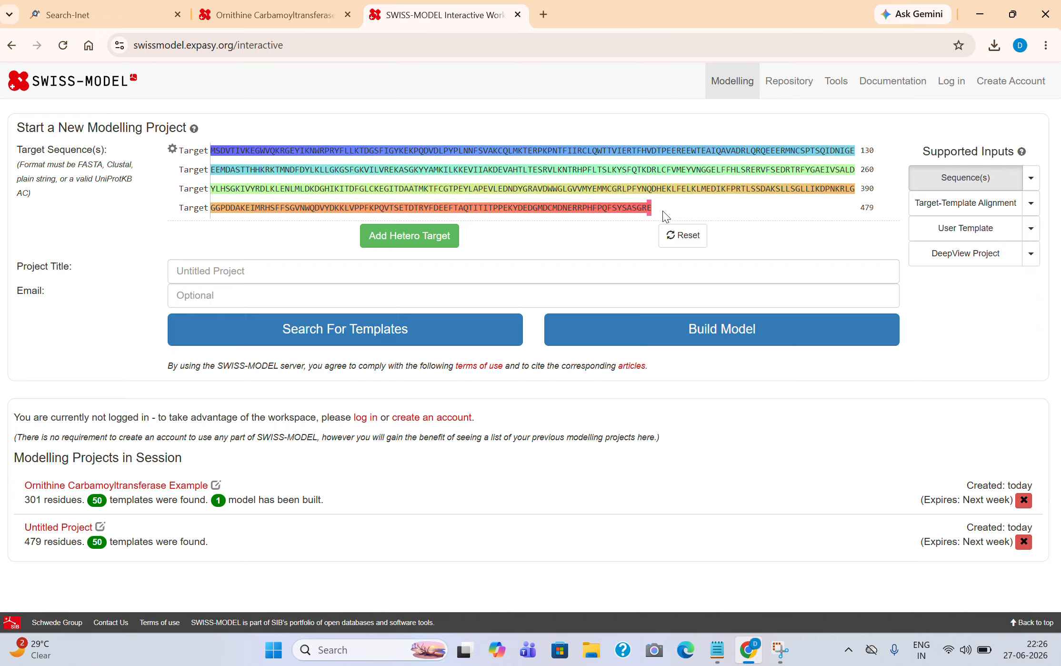
# Load the 301-residue Ornithine Carbamoyltransferase single-target example, after briefly trying the Hemoglobin multiple-target example.
pyautogui.click(1034, 182)
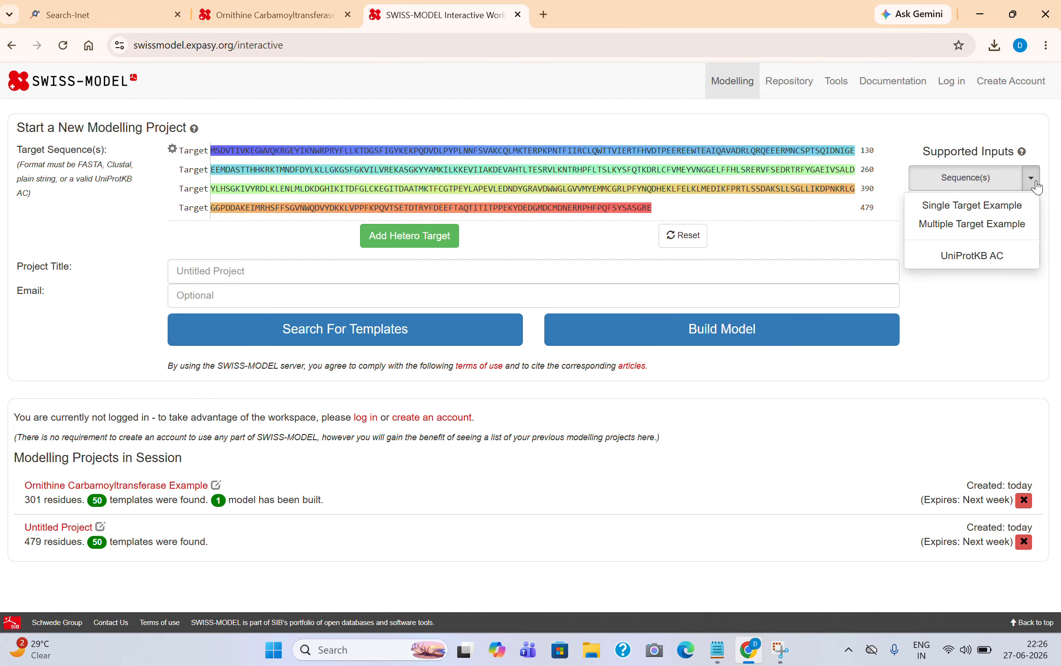
pyautogui.click(991, 215)
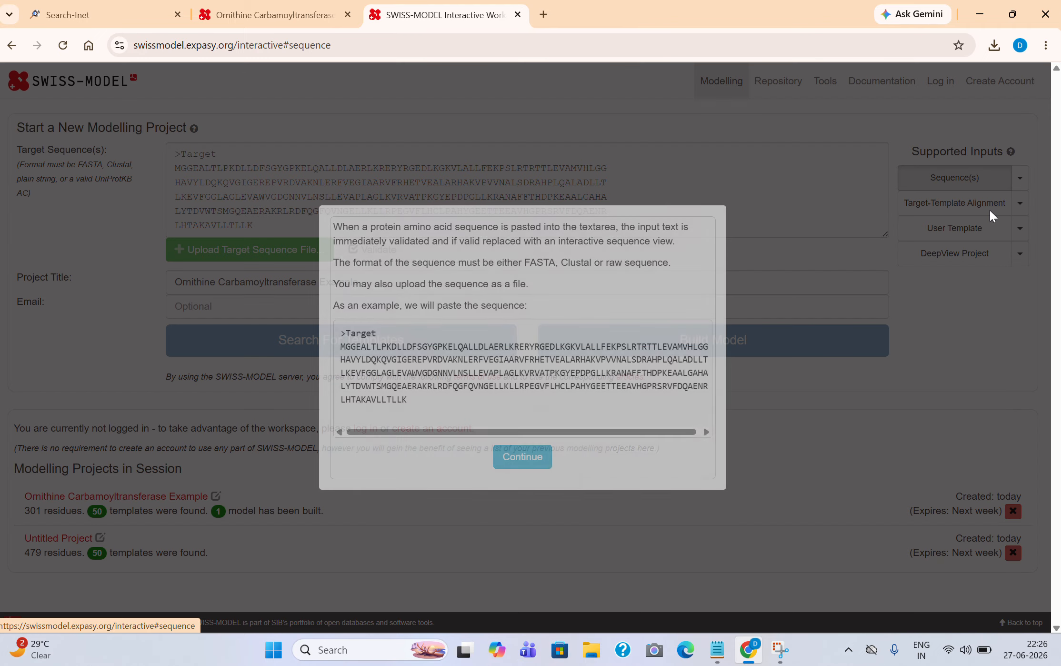
pyautogui.click(540, 471)
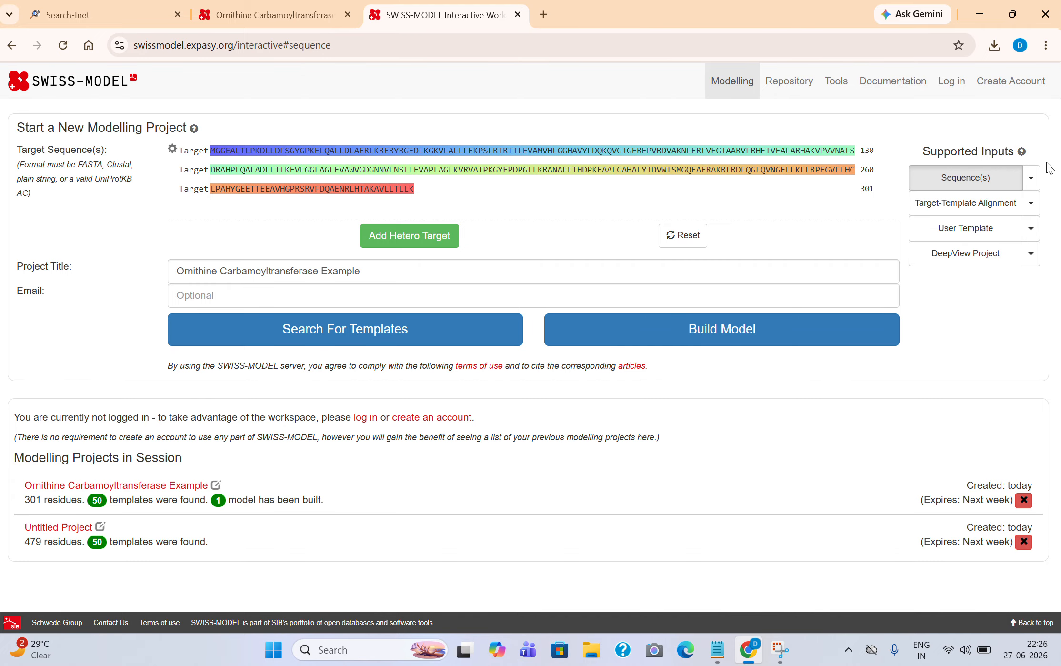
pyautogui.click(1026, 181)
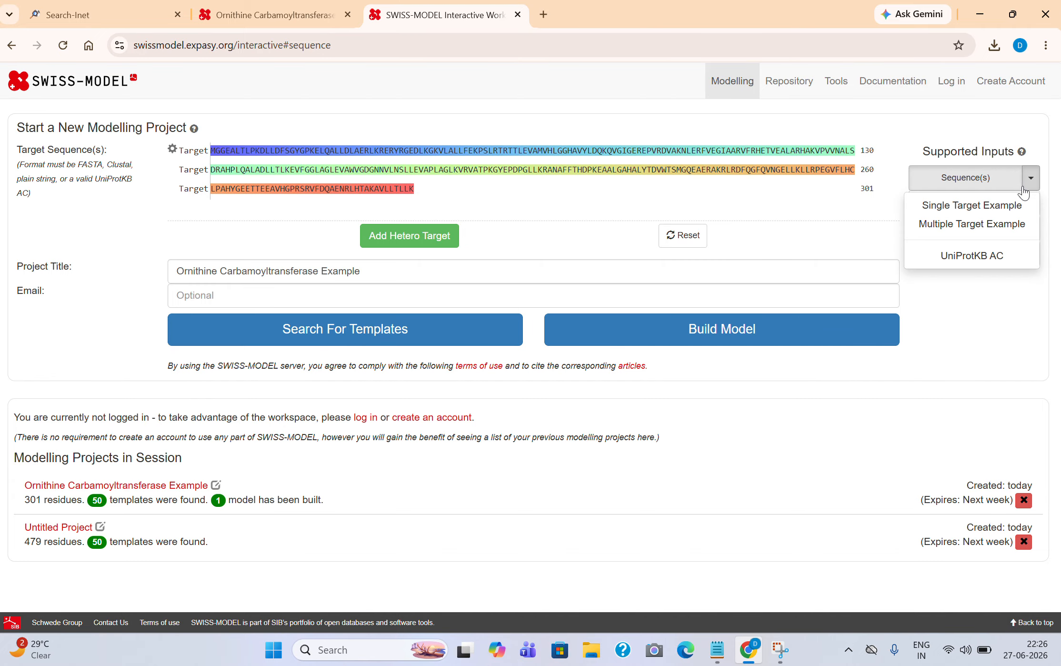
pyautogui.click(1001, 223)
pyautogui.click(511, 494)
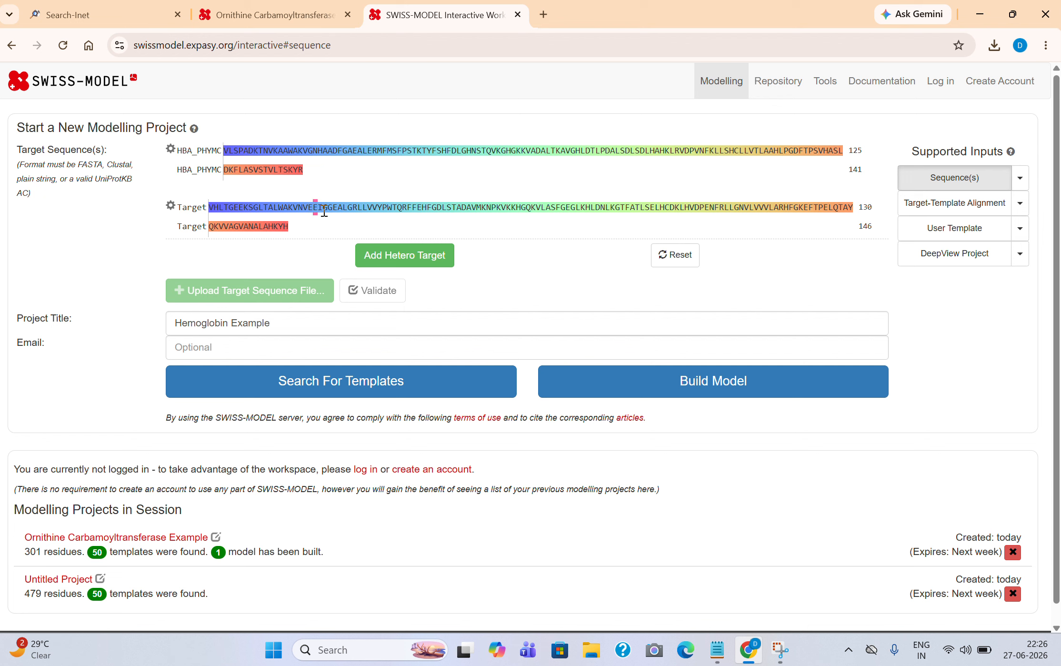
pyautogui.click(1019, 181)
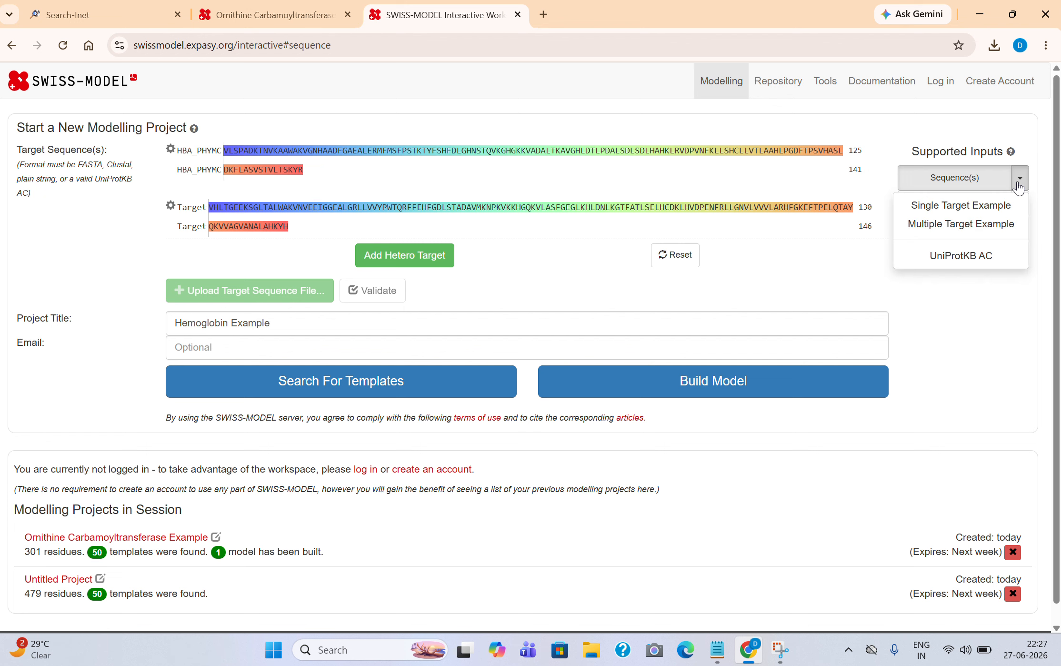
pyautogui.click(976, 211)
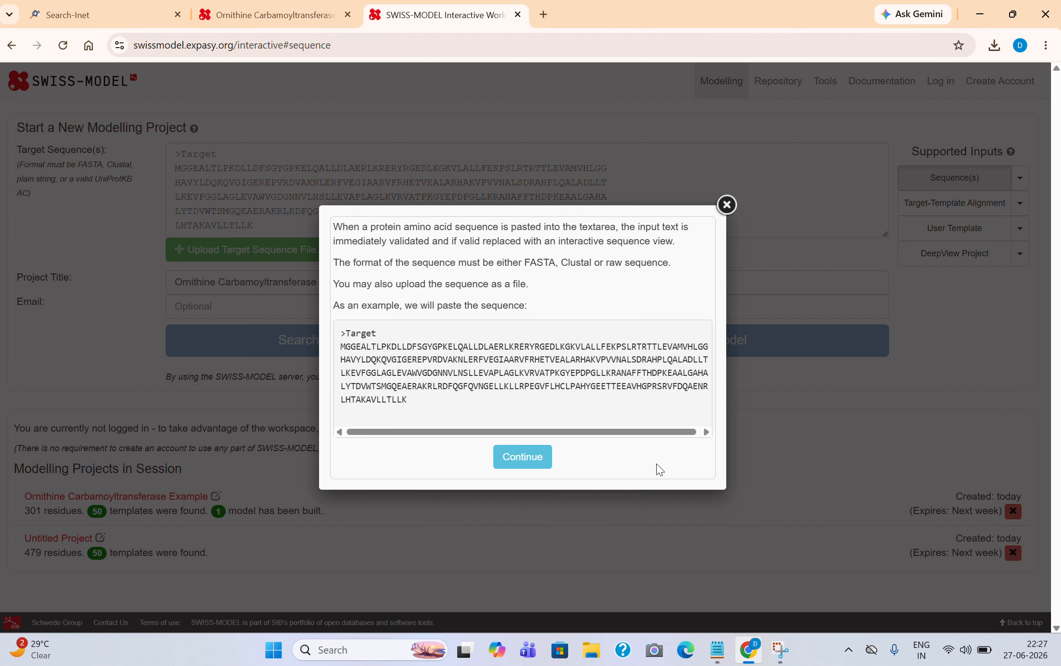
pyautogui.click(539, 457)
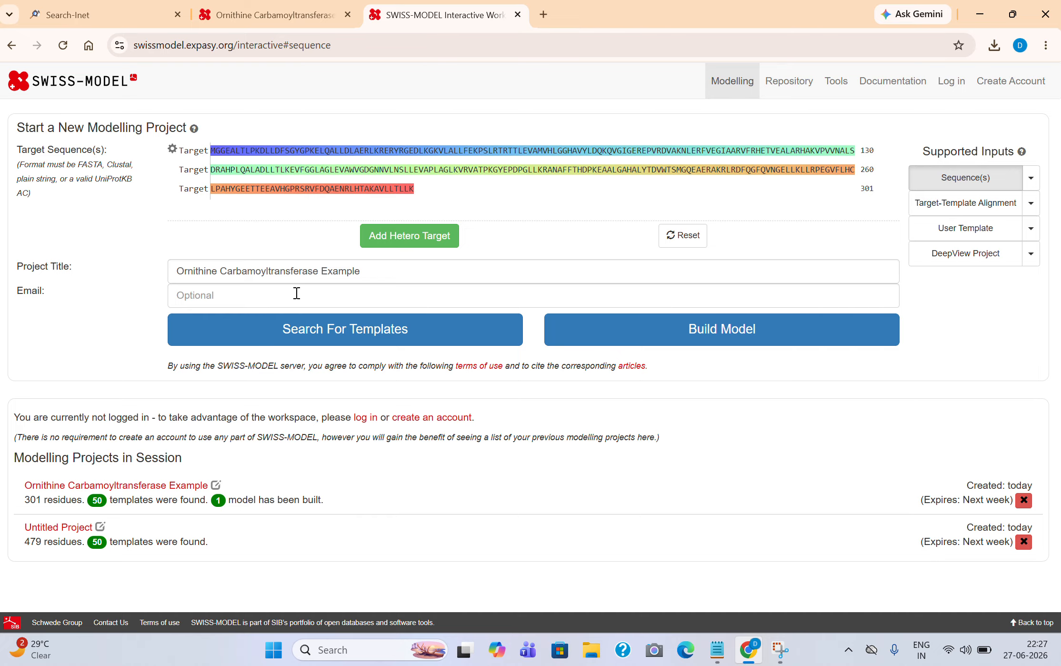
# Replace the example project title with '3D MODEL'.
pyautogui.click(262, 277)
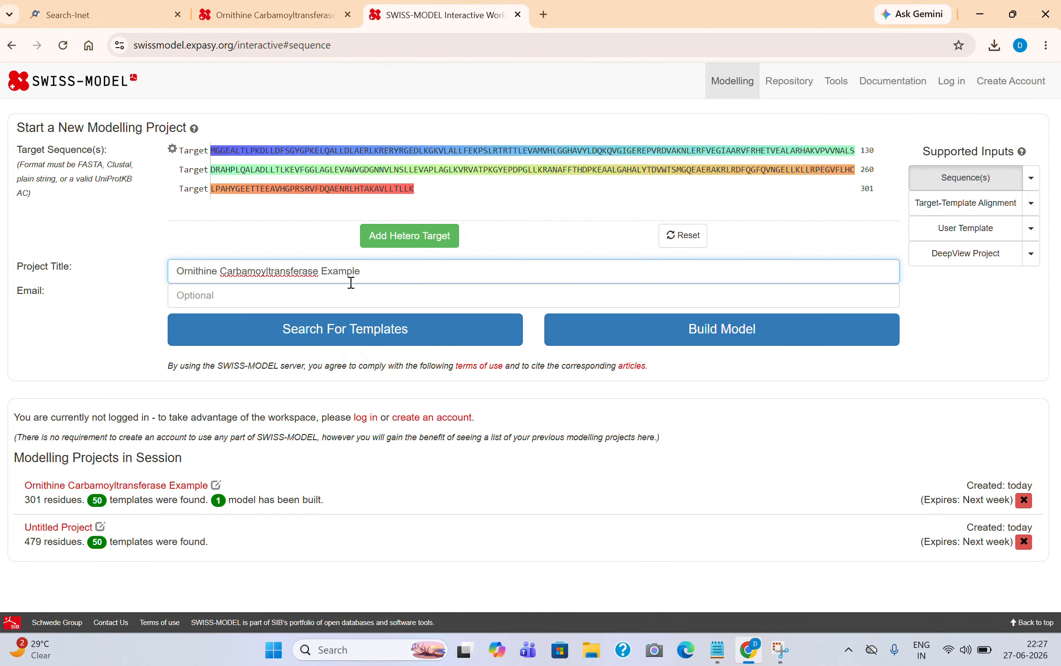
pyautogui.press('BackSpace')
pyautogui.press('BackSpace')
pyautogui.press('BackSpace')
pyautogui.press('BackSpace')
pyautogui.press('BackSpace')
pyautogui.press('BackSpace')
pyautogui.press('BackSpace')
pyautogui.press('BackSpace')
pyautogui.press('BackSpace')
pyautogui.press('BackSpace')
pyautogui.press('BackSpace')
pyautogui.press('BackSpace')
pyautogui.press('BackSpace')
pyautogui.press('BackSpace')
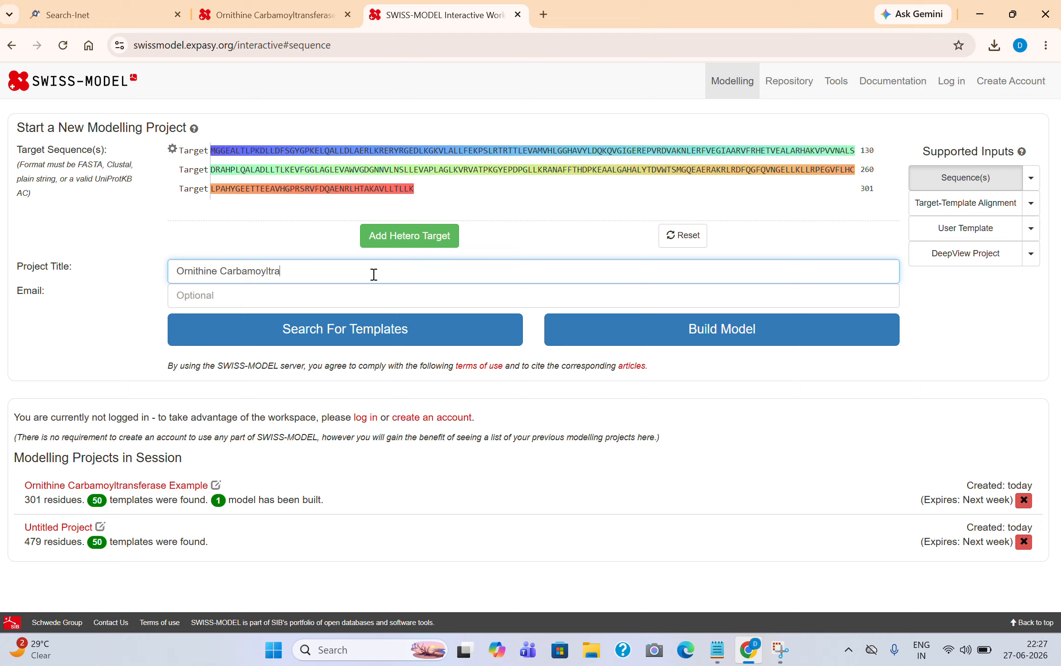
pyautogui.press('BackSpace')
pyautogui.press('BackSpace')
pyautogui.press('BackSpace')
pyautogui.press('BackSpace')
pyautogui.press('BackSpace')
pyautogui.press('BackSpace')
pyautogui.press('BackSpace')
pyautogui.press('BackSpace')
pyautogui.press('BackSpace')
pyautogui.press('BackSpace')
pyautogui.press('BackSpace')
pyautogui.press('BackSpace')
pyautogui.press('BackSpace')
pyautogui.press('BackSpace')
pyautogui.press('BackSpace')
pyautogui.press('BackSpace')
pyautogui.press('BackSpace')
pyautogui.press('BackSpace')
pyautogui.press('BackSpace')
pyautogui.press('BackSpace')
pyautogui.write('3D MODEL')
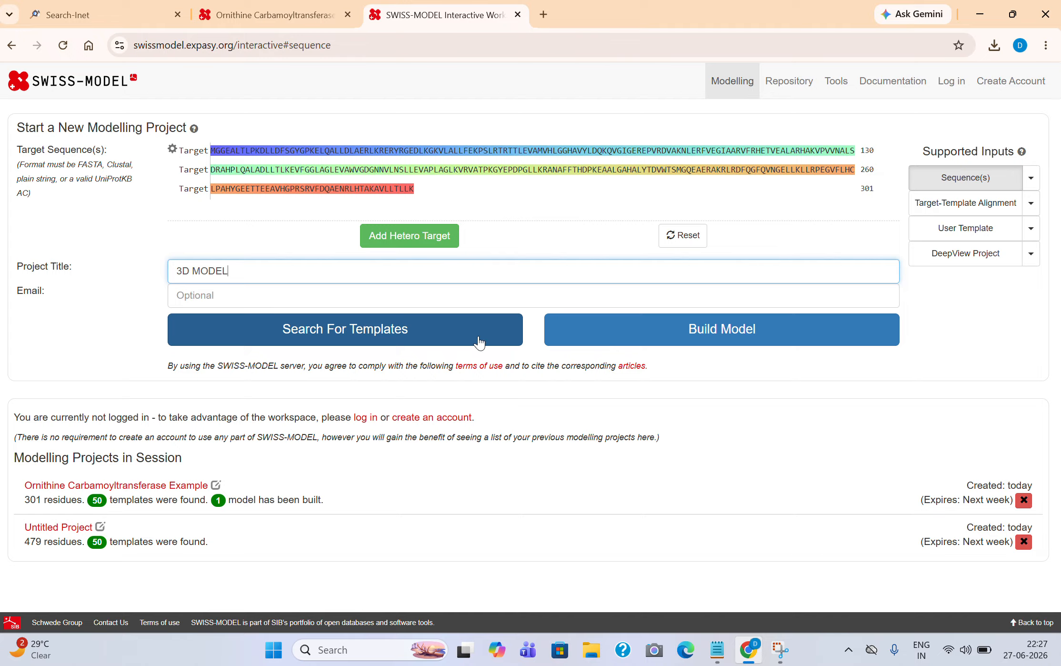
# Run the template search for the 301-residue target of the 3D MODEL project.
pyautogui.click(414, 334)
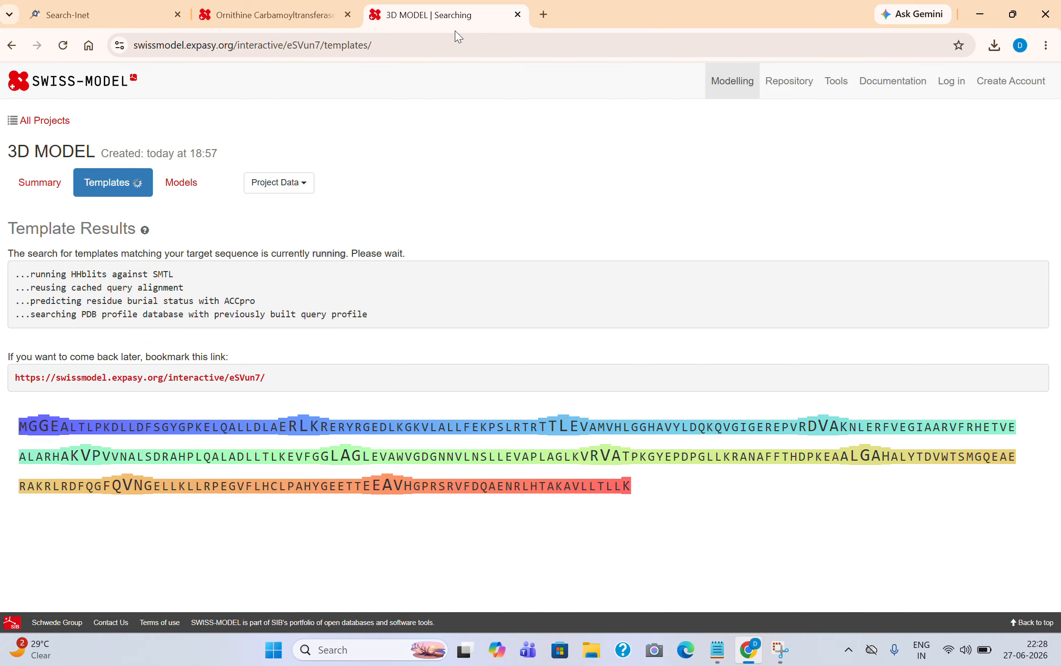
# Switch to the Ornithine Carbamoyltransferase Example's template results, 50 templates led by 2ef0.1.A.
pyautogui.hotkey('ctrl', 'shift', 'Tab')
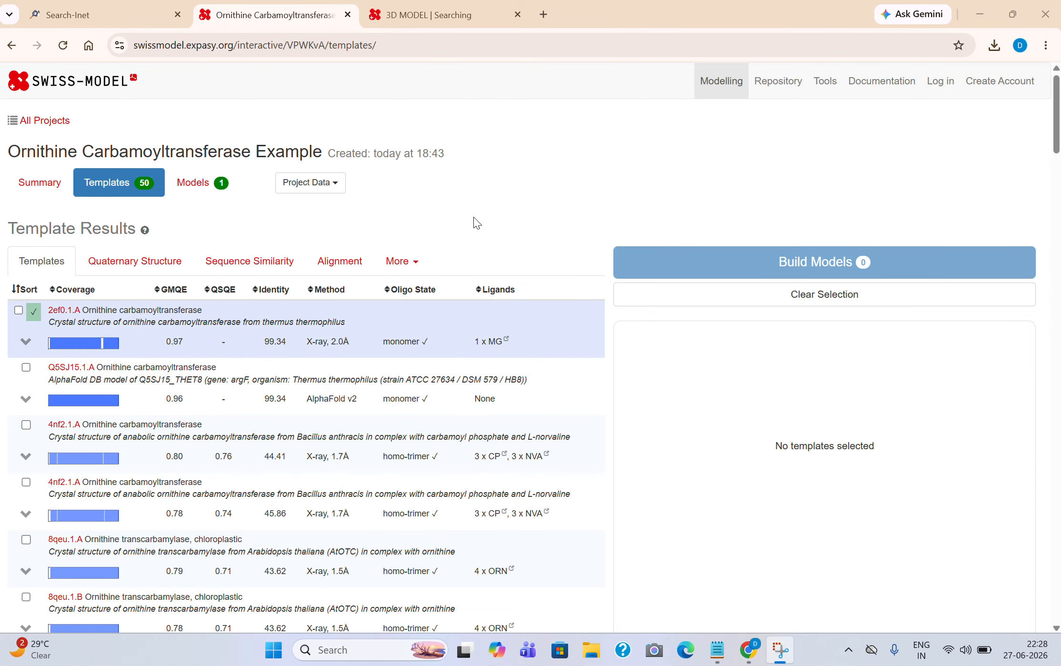
pyautogui.scroll(-1, 486, 206)
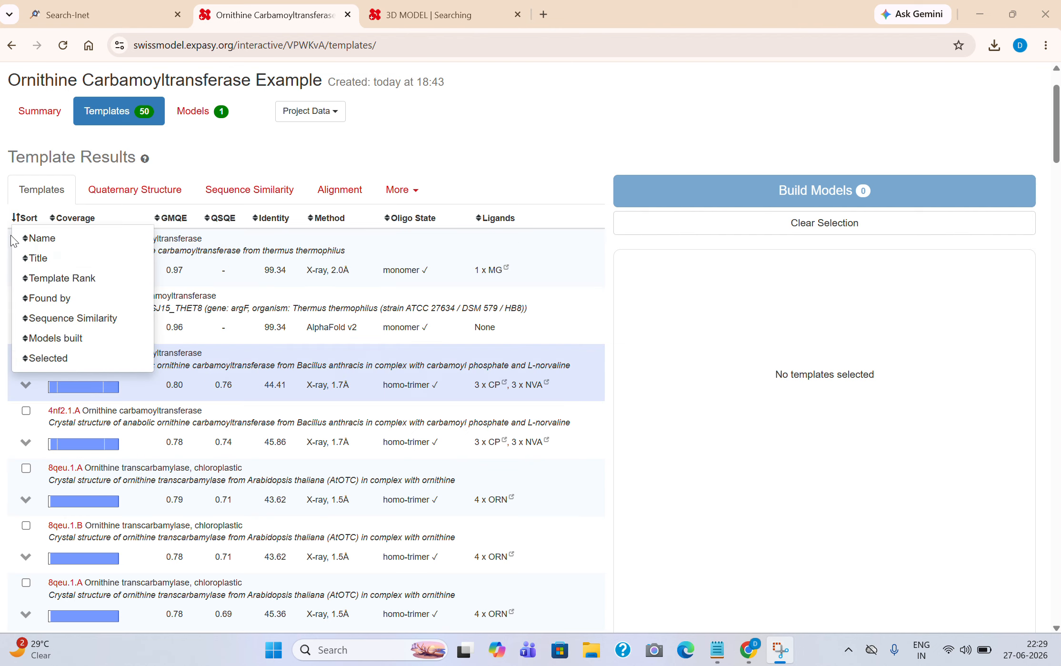
# Select template 2ef0.1.A and rotate its structure preview to inspect it.
pyautogui.click(19, 239)
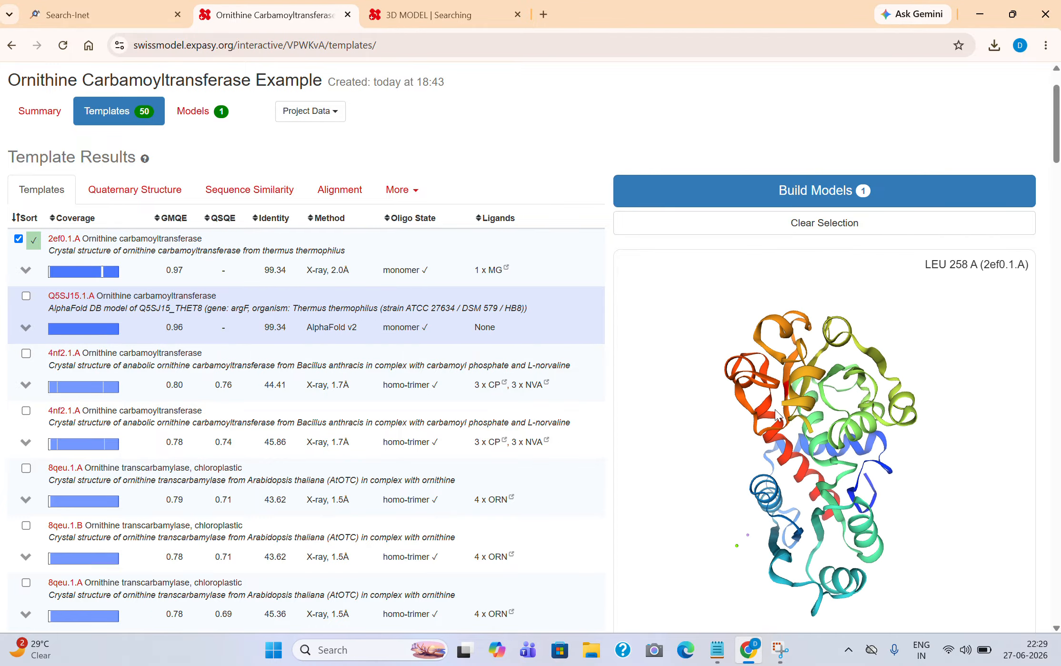
pyautogui.scroll(-1, 781, 452)
pyautogui.moveTo(867, 424); pyautogui.dragTo(750, 274)
pyautogui.click(483, 39)
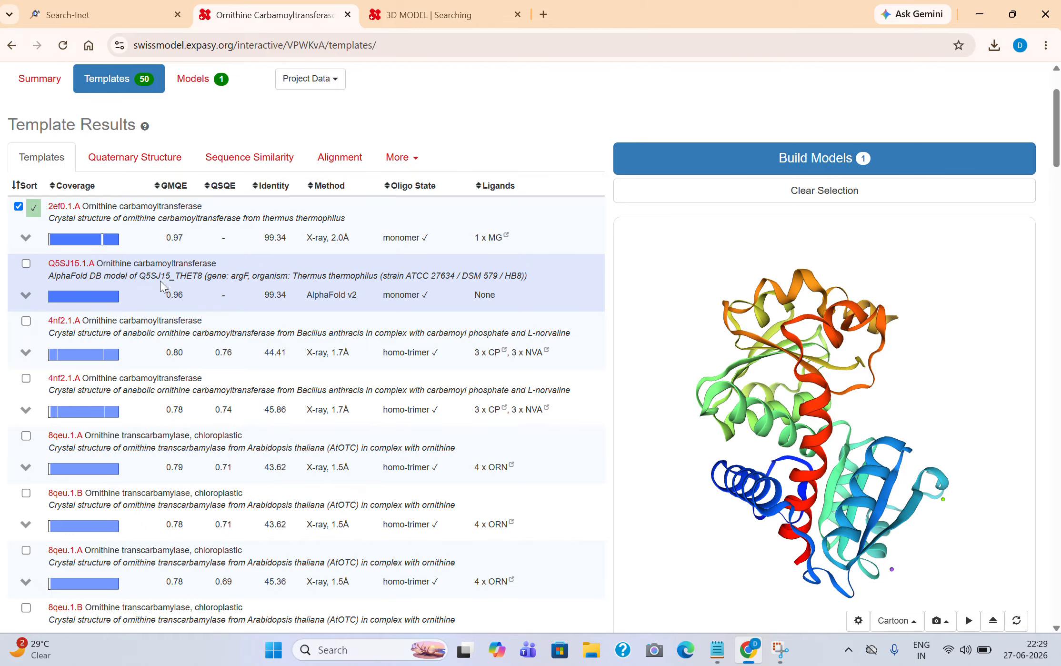
# Try adding Q5SJ15.1.A, then keep only 2ef0.1.A and build Model 01 from it.
pyautogui.click(27, 262)
pyautogui.click(19, 206)
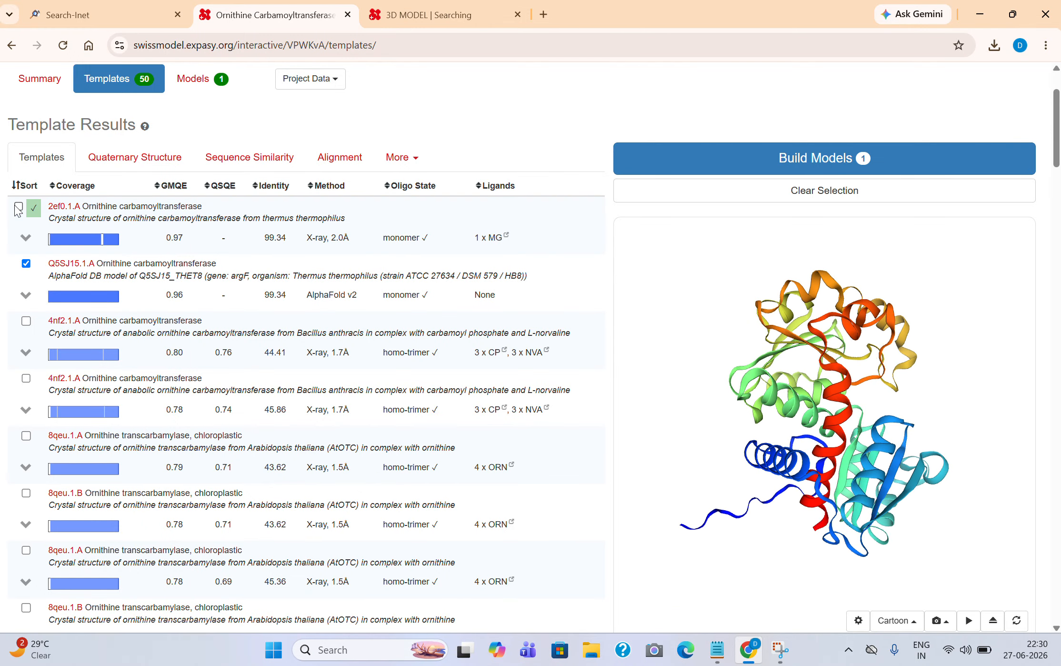
pyautogui.click(17, 186)
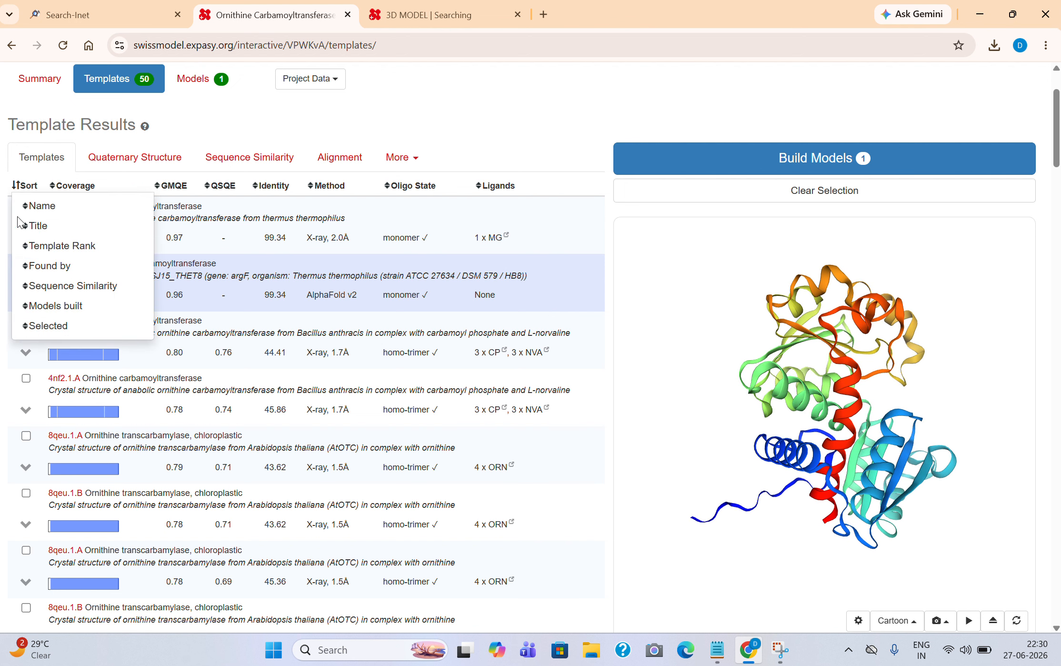
pyautogui.click(18, 206)
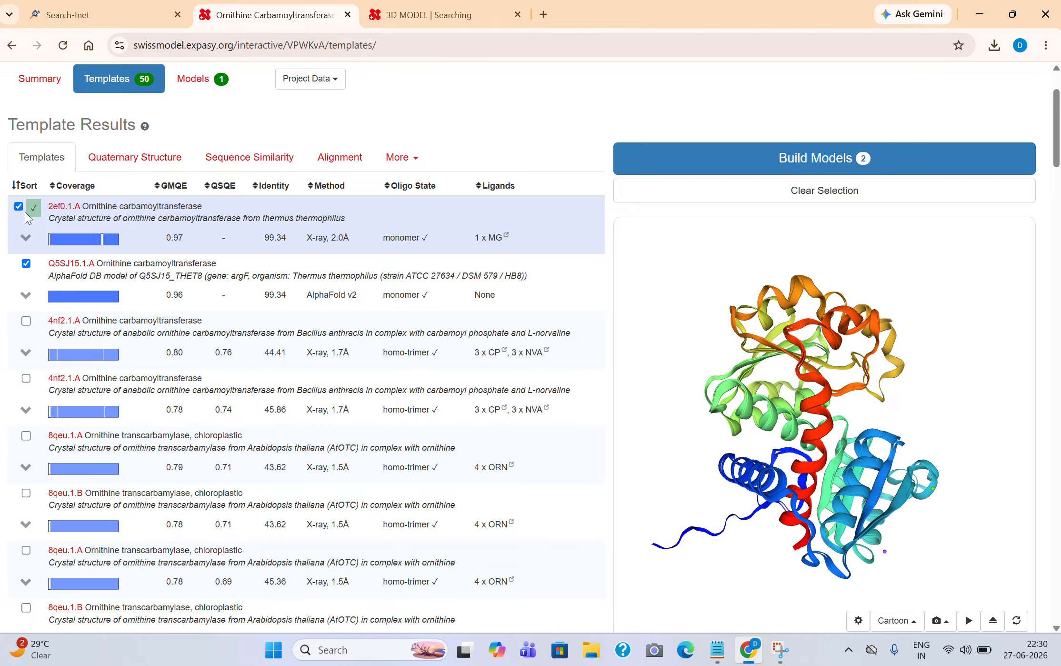
pyautogui.click(27, 264)
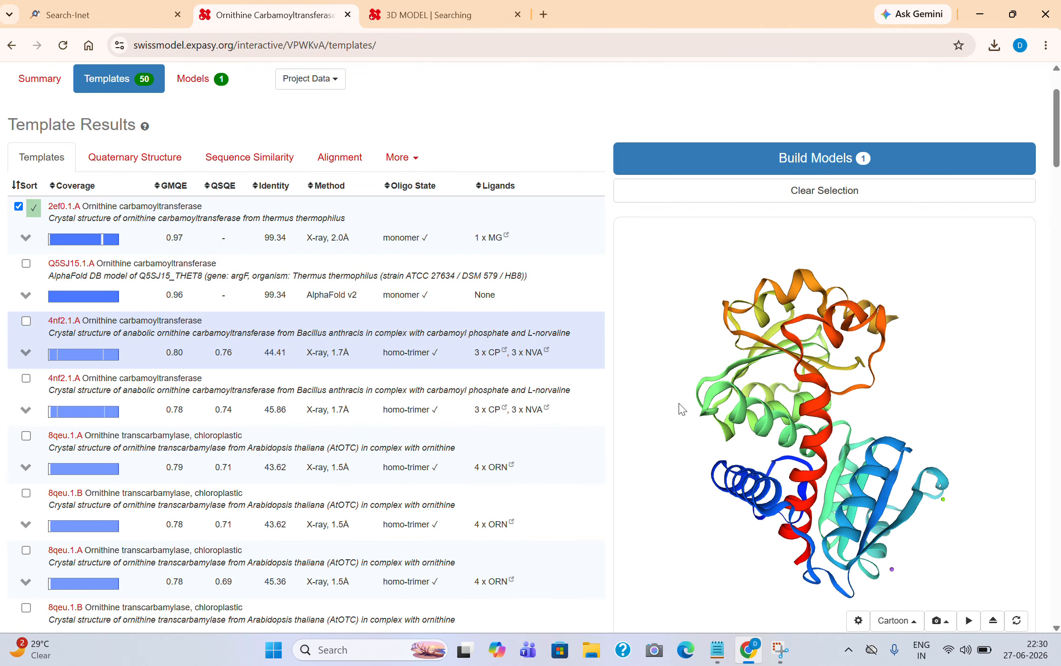
pyautogui.click(820, 171)
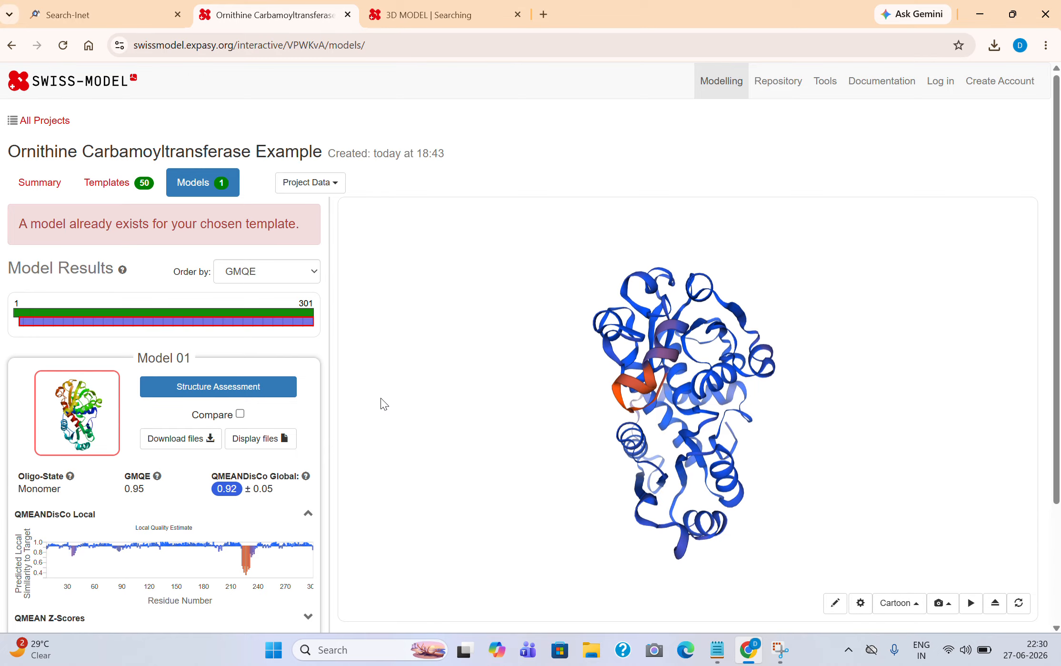
# Rotate Model 01 in the 3D viewer and scroll through its results panel.
pyautogui.moveTo(494, 423); pyautogui.dragTo(717, 377)
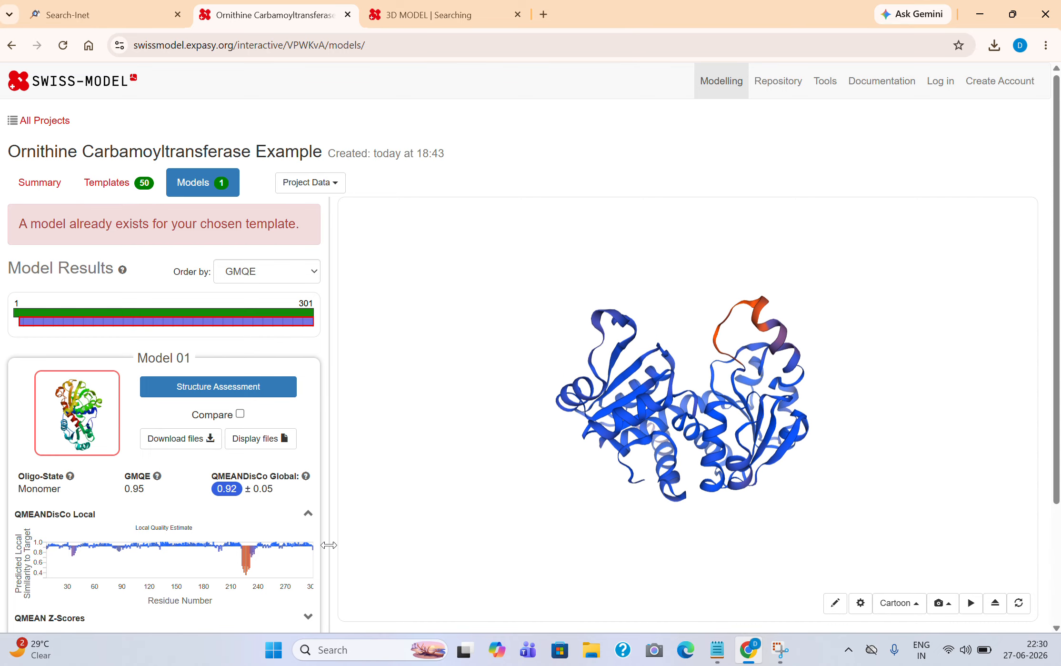
pyautogui.scroll(-1, 326, 548)
pyautogui.moveTo(561, 381); pyautogui.dragTo(663, 425)
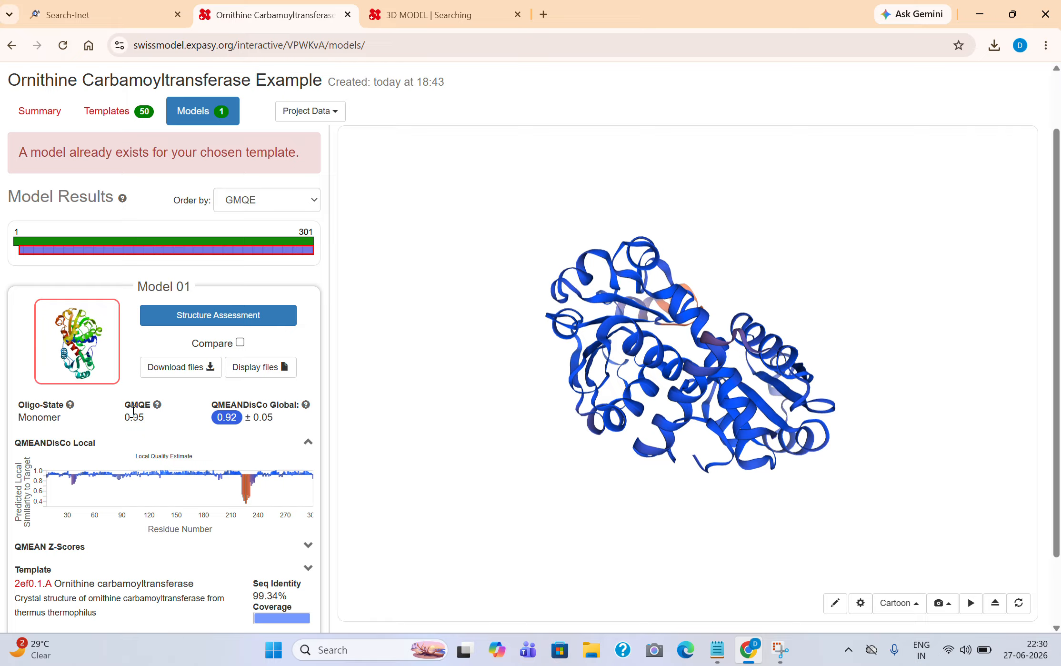
# Enlarge Model 01's QMEANDisCo Local Quality Estimate chart, closing and reopening it once.
pyautogui.click(158, 490)
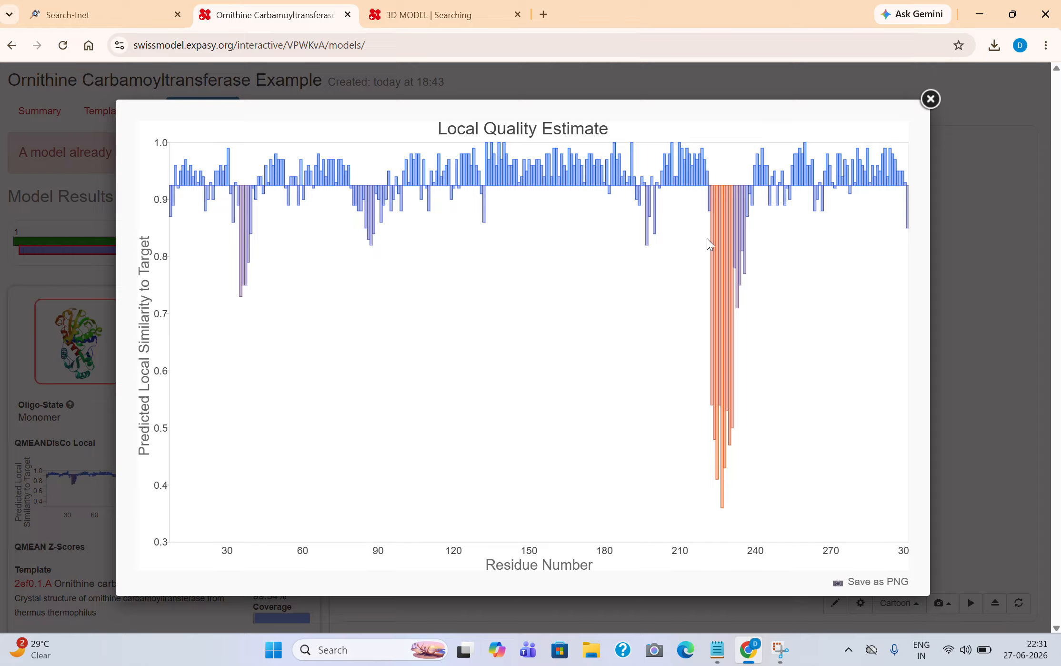
pyautogui.click(931, 98)
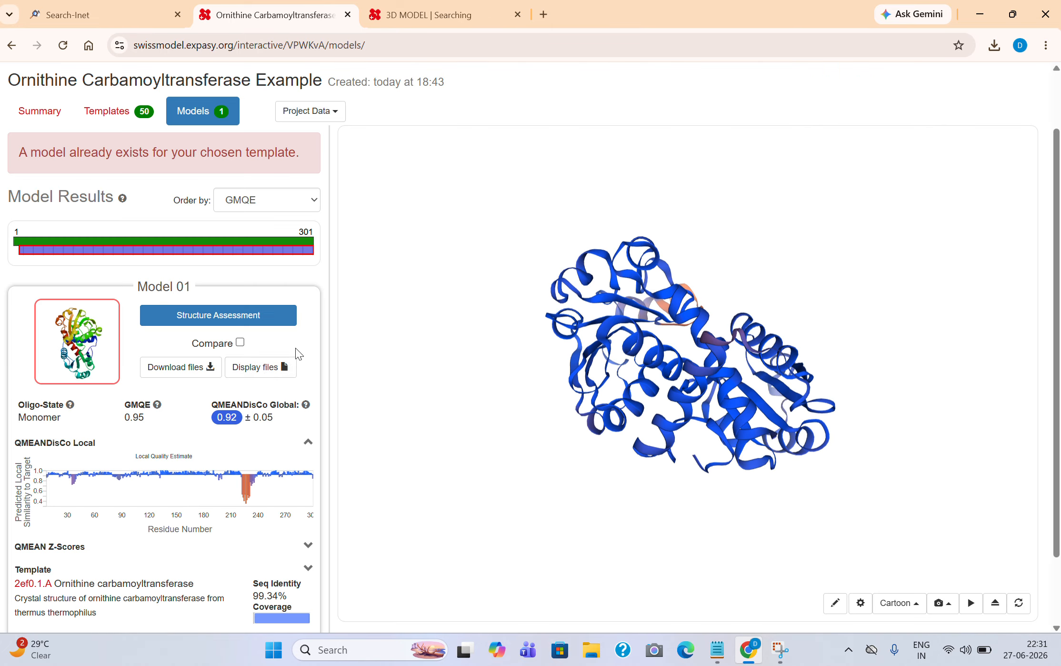
pyautogui.scroll(-2, 261, 391)
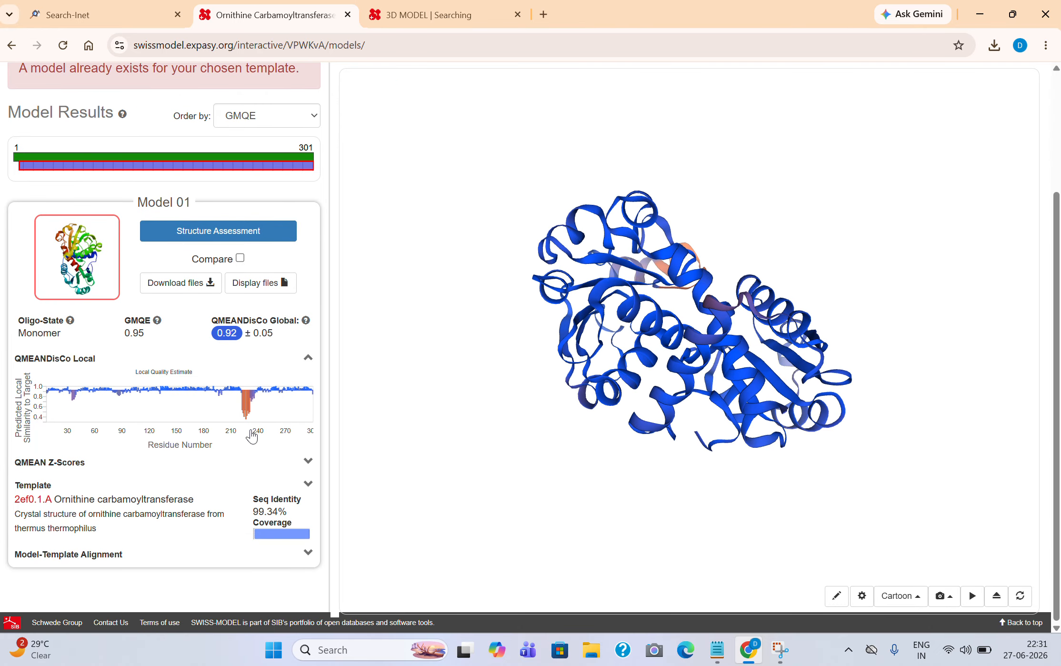
pyautogui.click(244, 413)
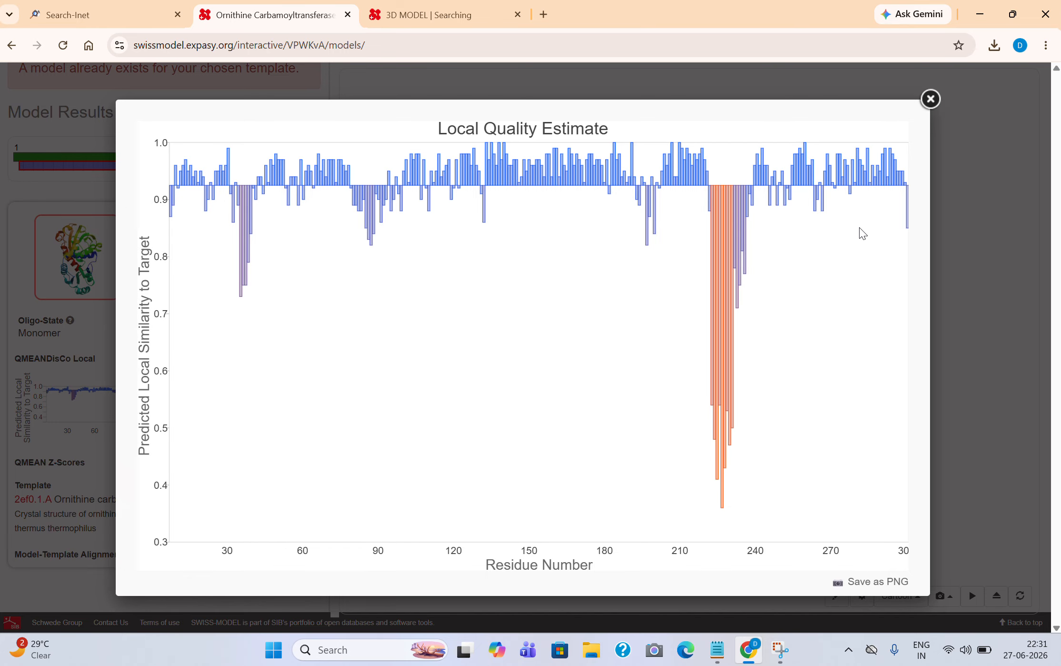
# Expand QMEAN Z-scores and review Model 01's QMEAN4 comparison plot against PDB structures, then close it.
pyautogui.click(930, 98)
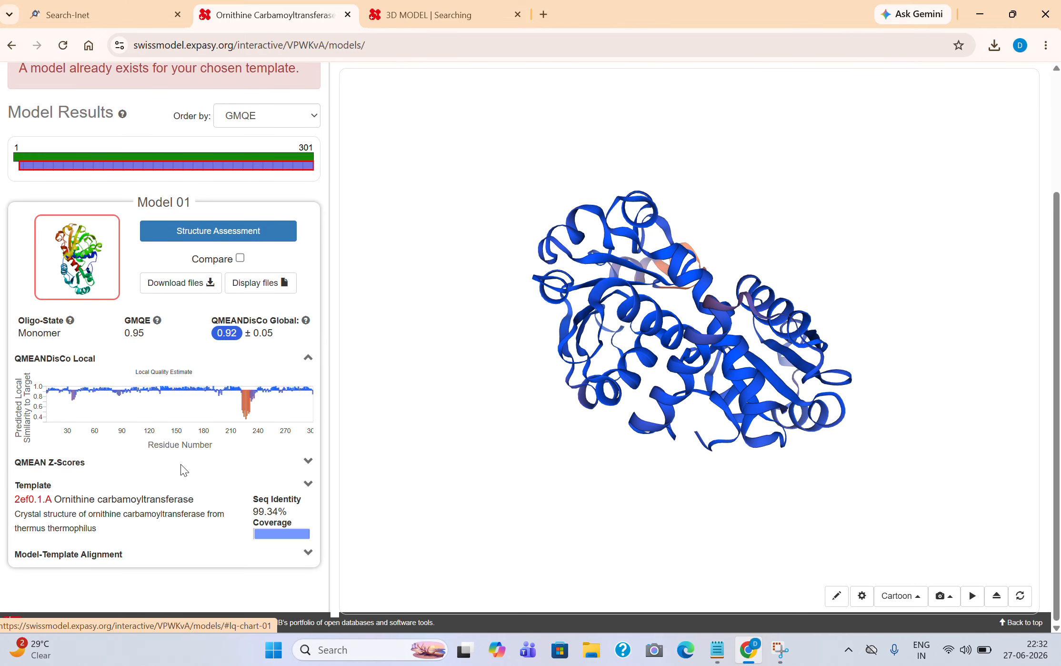
pyautogui.click(307, 462)
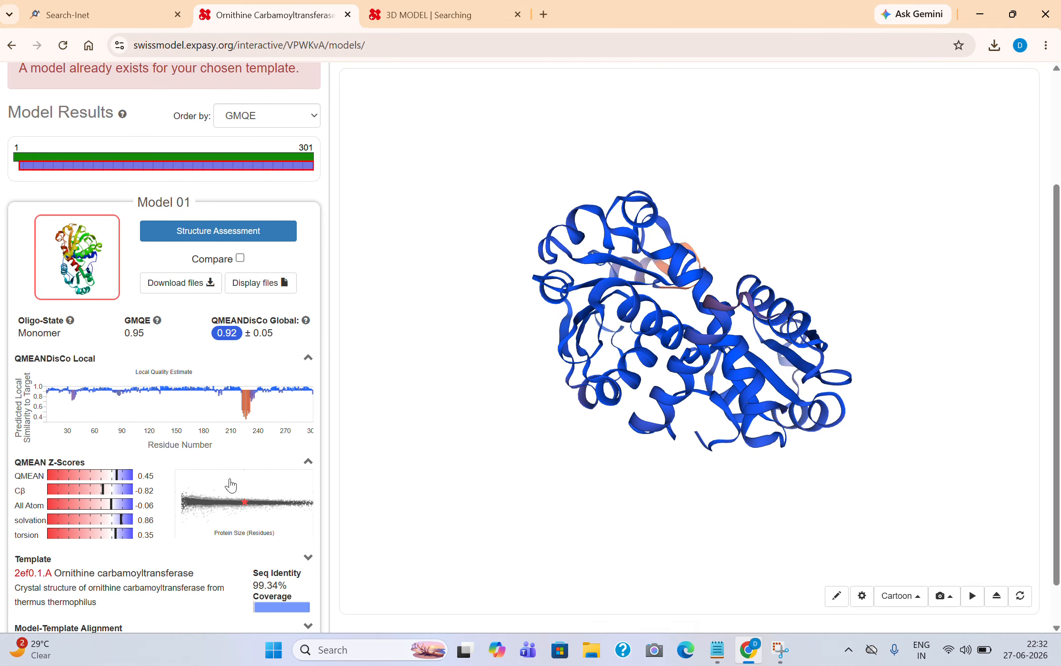
pyautogui.click(238, 508)
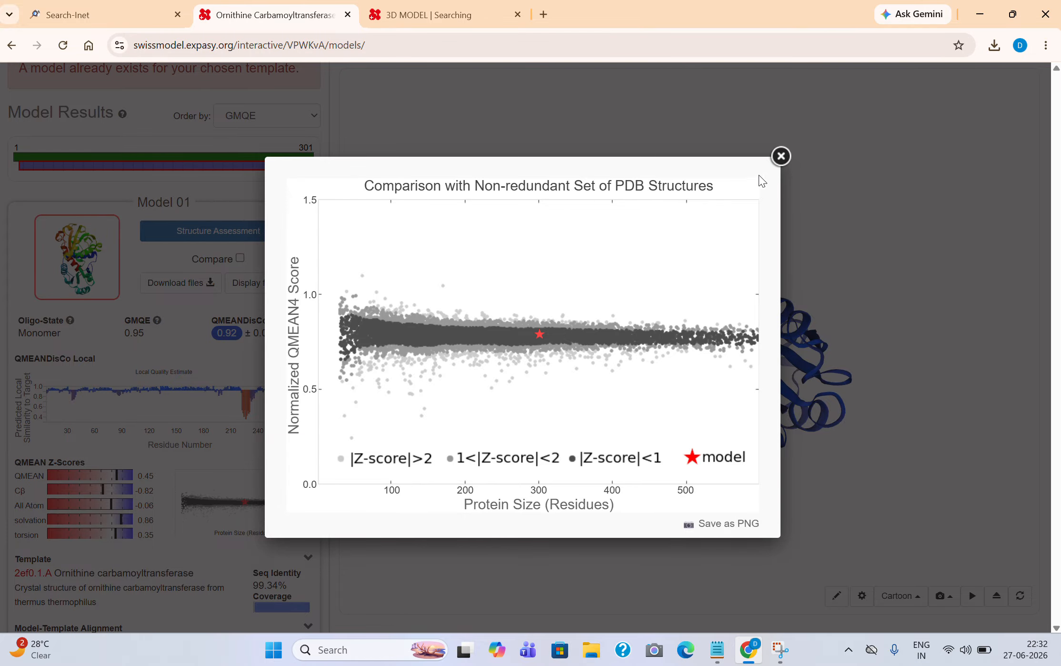
pyautogui.click(781, 155)
pyautogui.scroll(-1, 318, 483)
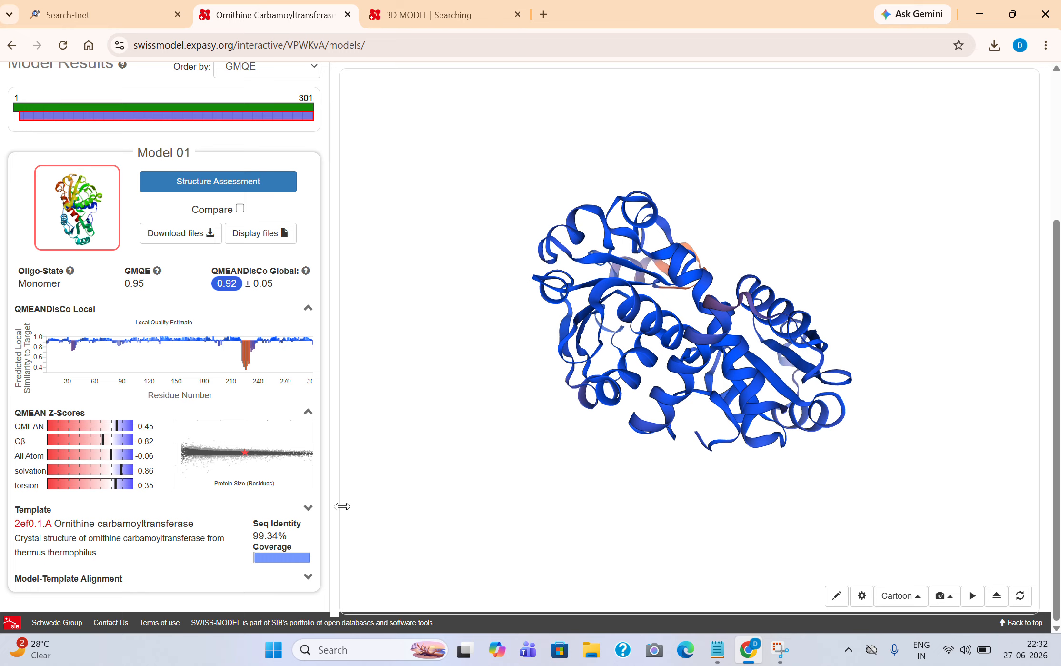
# Download Model 01 in PDB format as model_01 (17).pdb.
pyautogui.scroll(1, 420, 425)
pyautogui.click(165, 238)
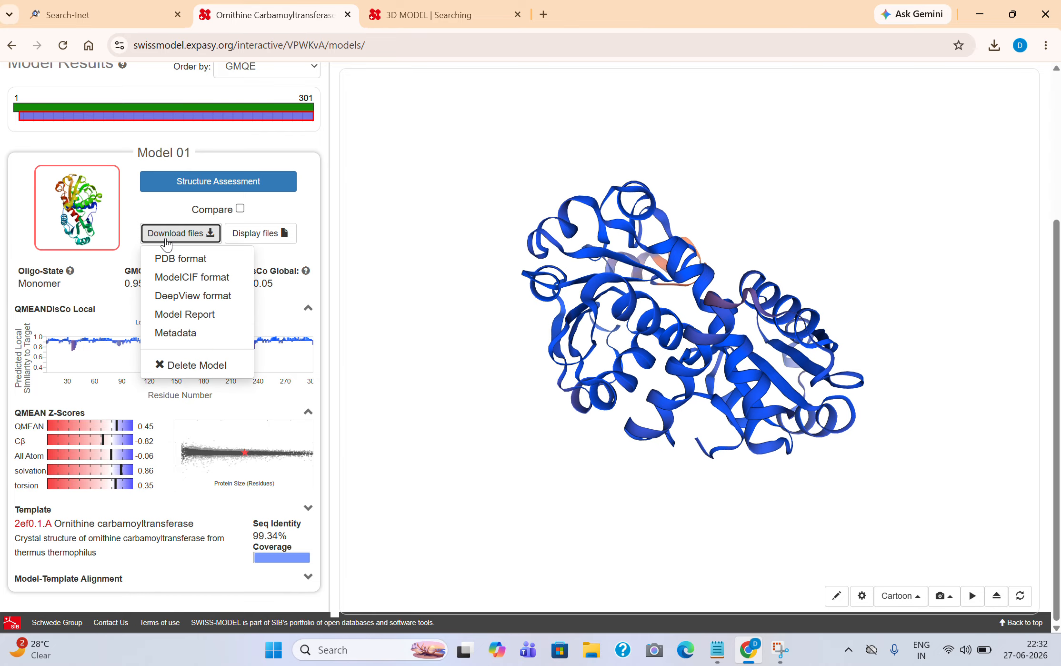
pyautogui.click(190, 261)
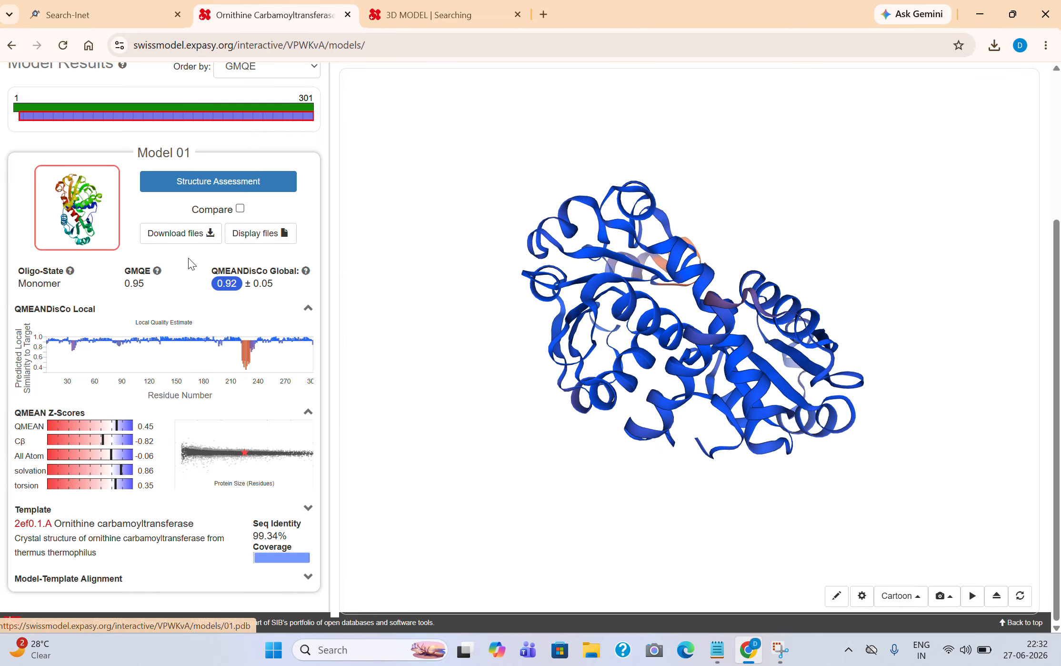